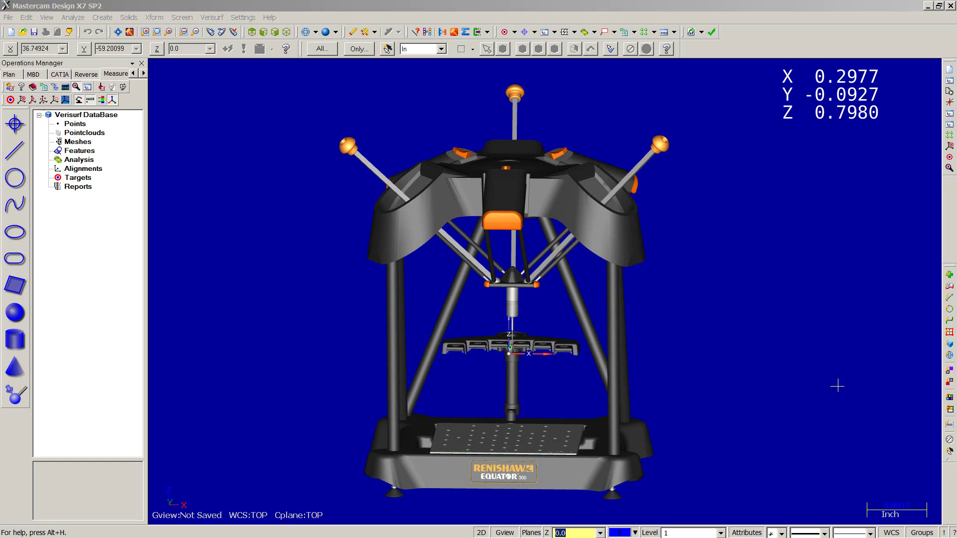
Open the recent file VERISURF TUTOR PART SMALL DEMO.MCX-7 and angle the view onto the part.
{"action": "left_click", "coordinate": [9, 17]}
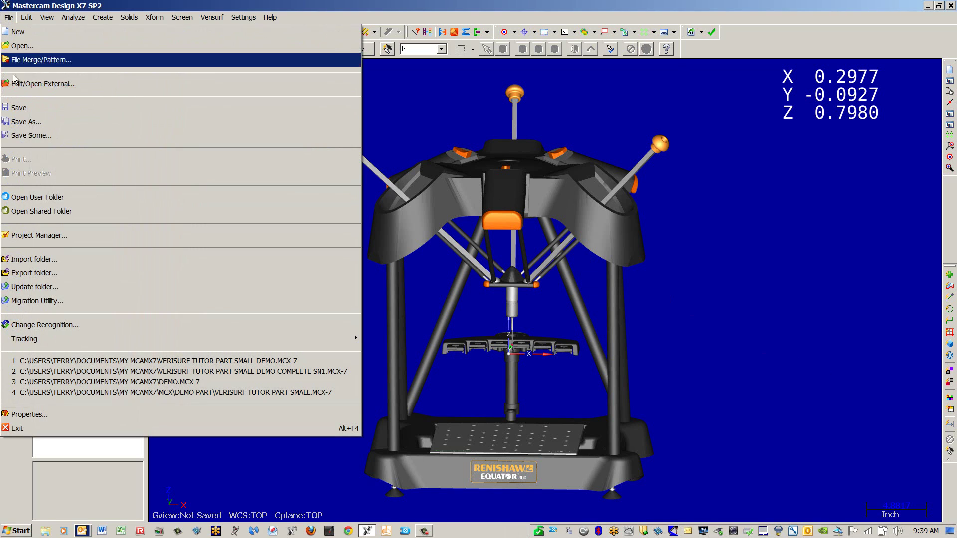
{"action": "left_click", "coordinate": [129, 361]}
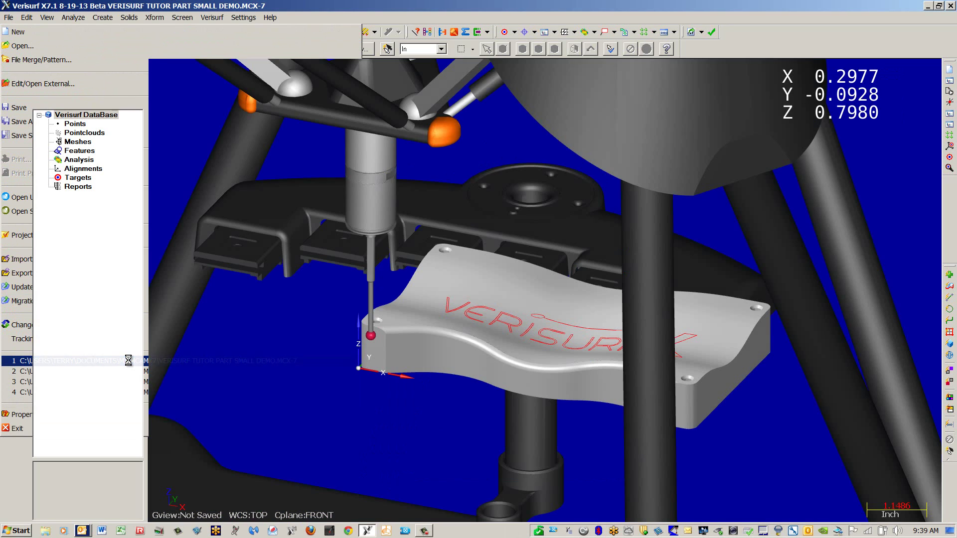
{"action": "scroll", "coordinate": [457, 415], "scroll_direction": "down", "scroll_amount": 5}
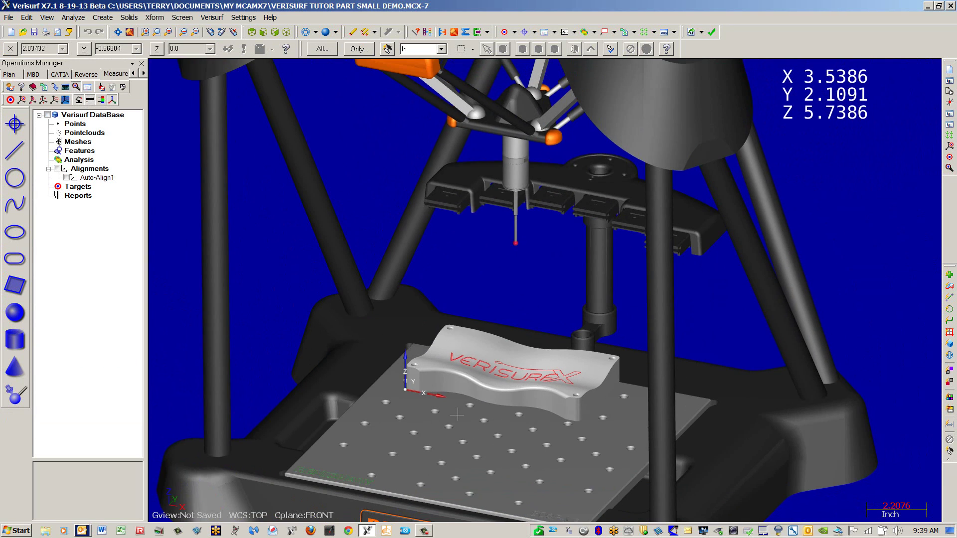
{"action": "middle_click_drag", "start_coordinate": [457, 415], "coordinate": [676, 439]}
{"action": "scroll", "coordinate": [714, 373], "scroll_direction": "up", "scroll_amount": 4}
{"action": "middle_click_drag", "start_coordinate": [714, 373], "coordinate": [564, 372]}
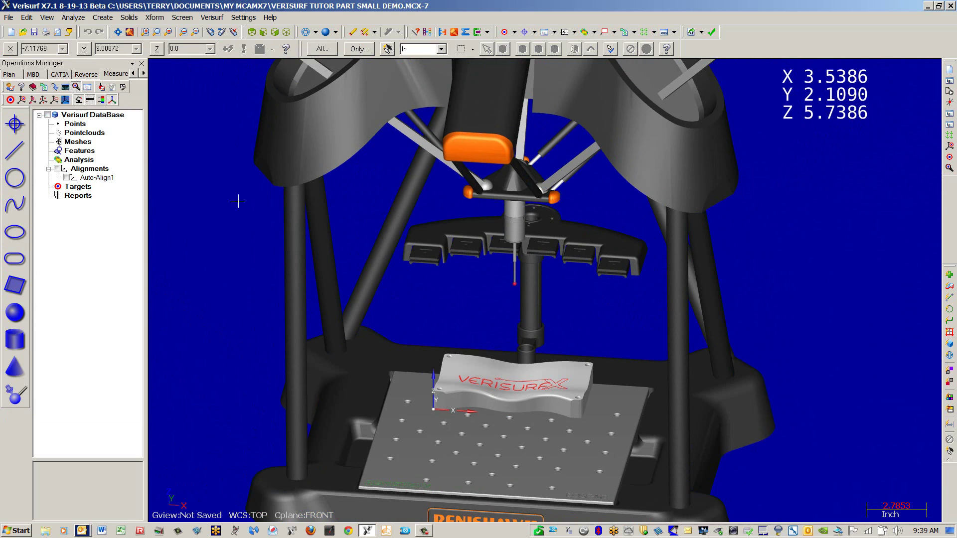
Place four measurement targets near the corners of the part's top face.
{"action": "left_click", "coordinate": [10, 101]}
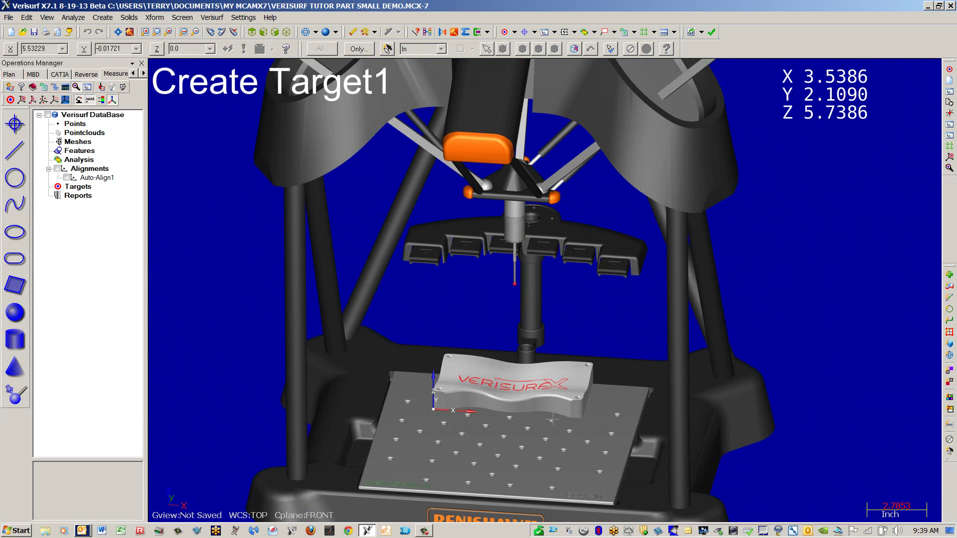
{"action": "scroll", "coordinate": [545, 411], "scroll_direction": "up", "scroll_amount": 5}
{"action": "scroll", "coordinate": [290, 334], "scroll_direction": "up", "scroll_amount": 5}
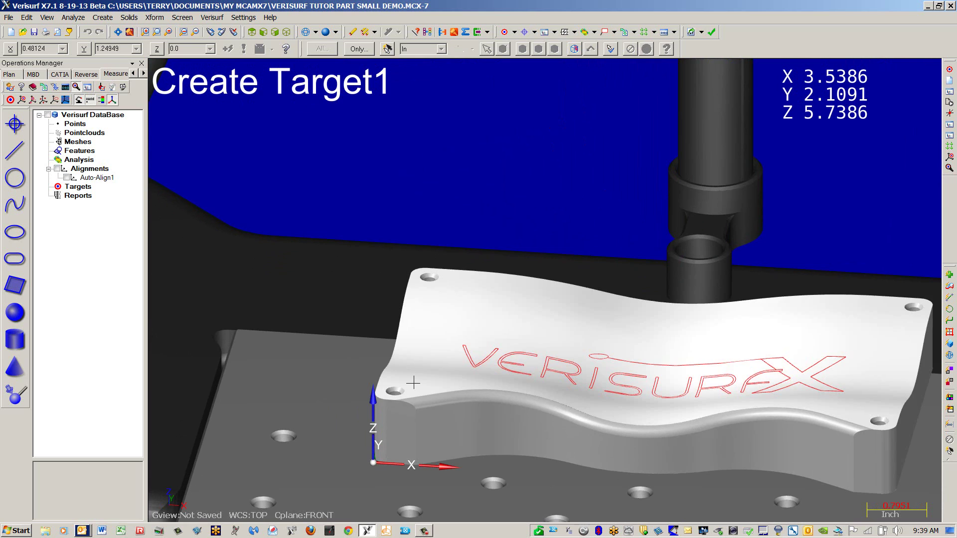
{"action": "left_click", "coordinate": [419, 382]}
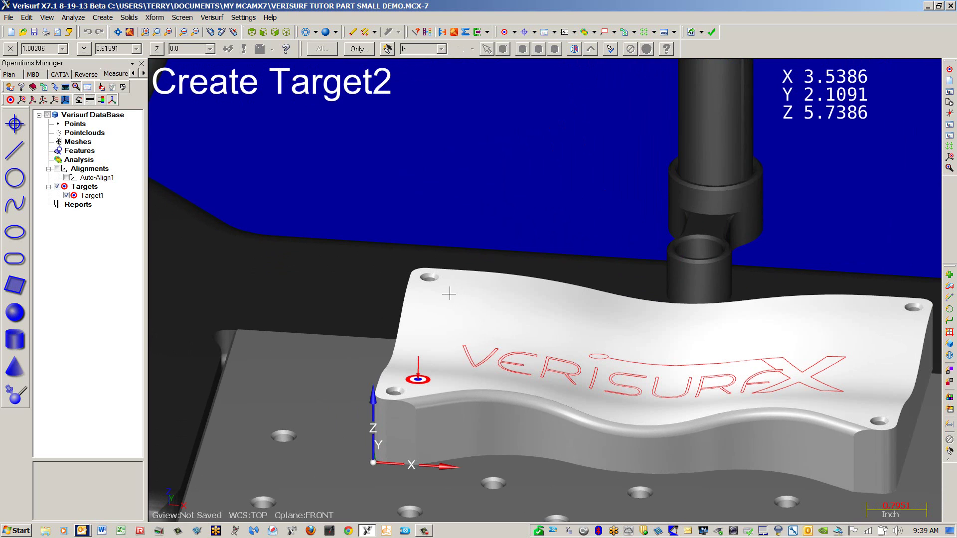
{"action": "left_click", "coordinate": [449, 294]}
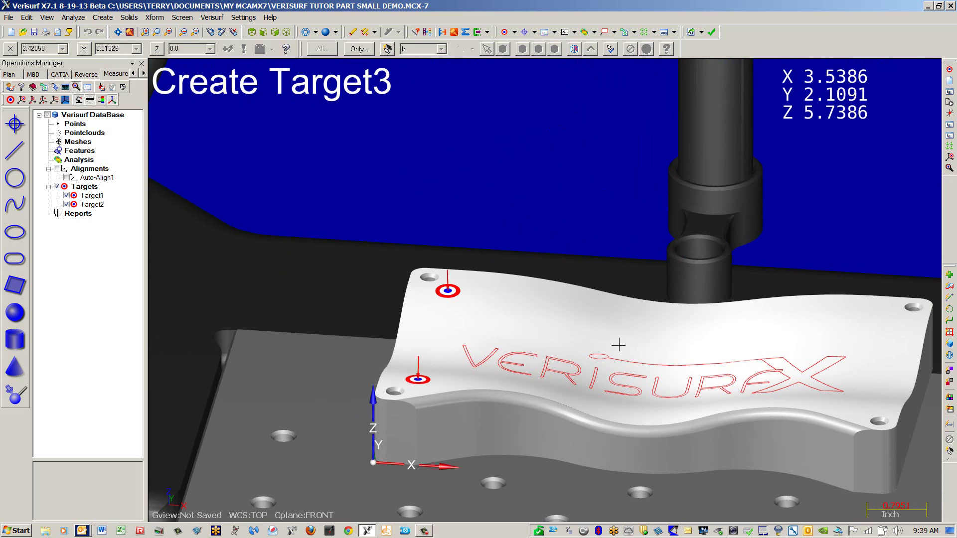
{"action": "left_click", "coordinate": [889, 318]}
{"action": "left_click", "coordinate": [858, 406]}
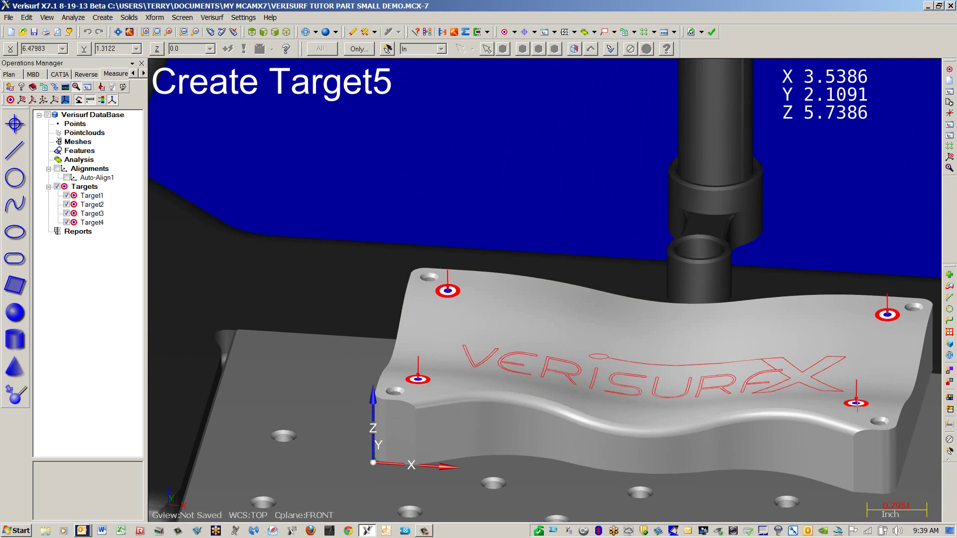
Add three more targets: two on the front face and one on the left end face.
{"action": "key", "text": "Left"}
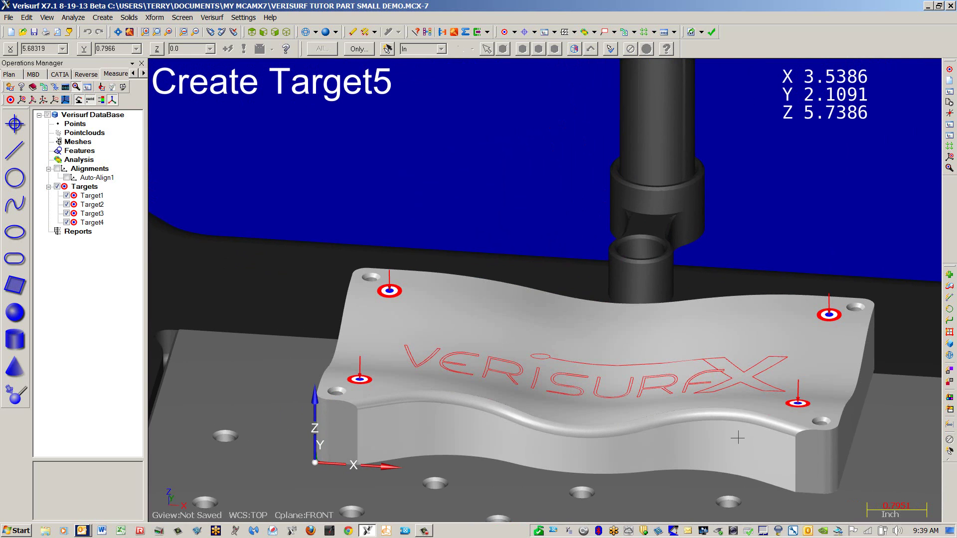
{"action": "left_click", "coordinate": [769, 451]}
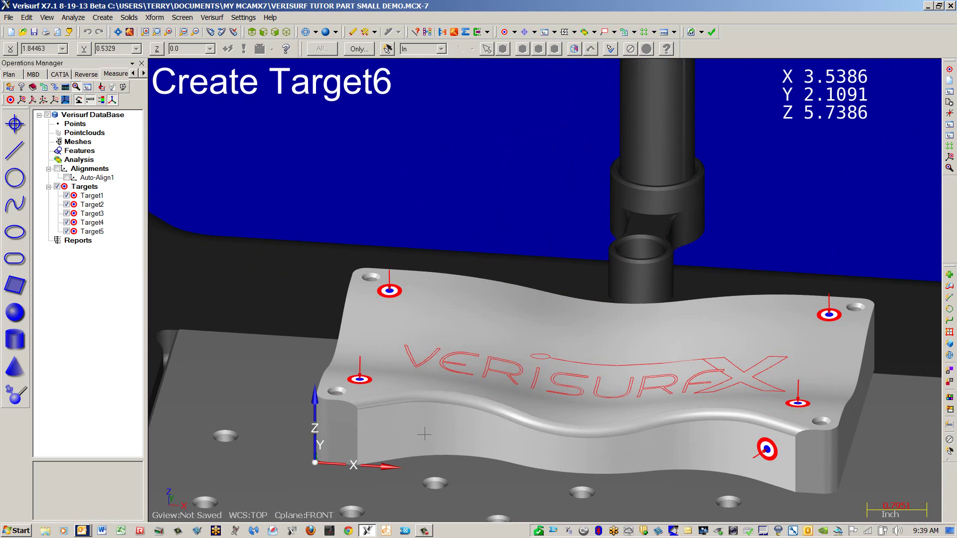
{"action": "left_click", "coordinate": [349, 429]}
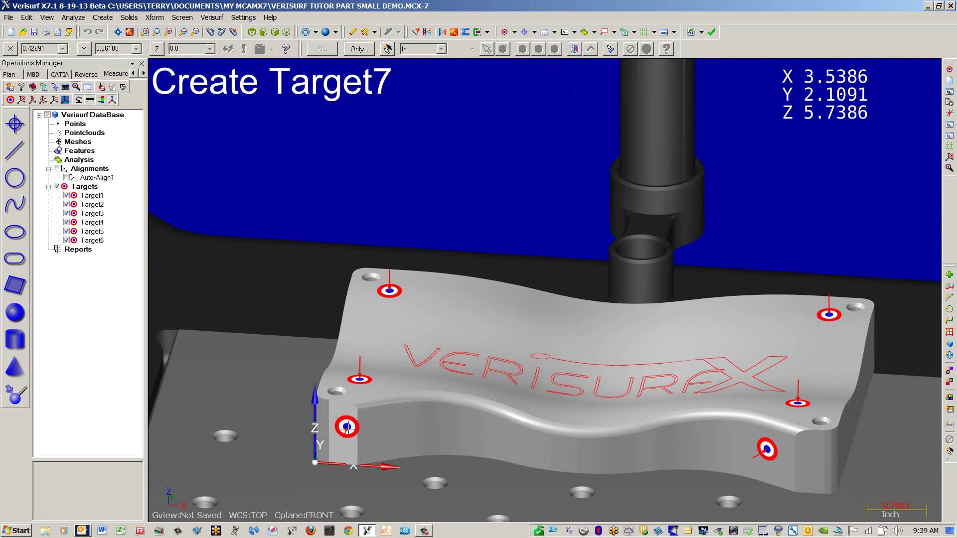
{"action": "middle_click_drag", "start_coordinate": [349, 428], "coordinate": [225, 402]}
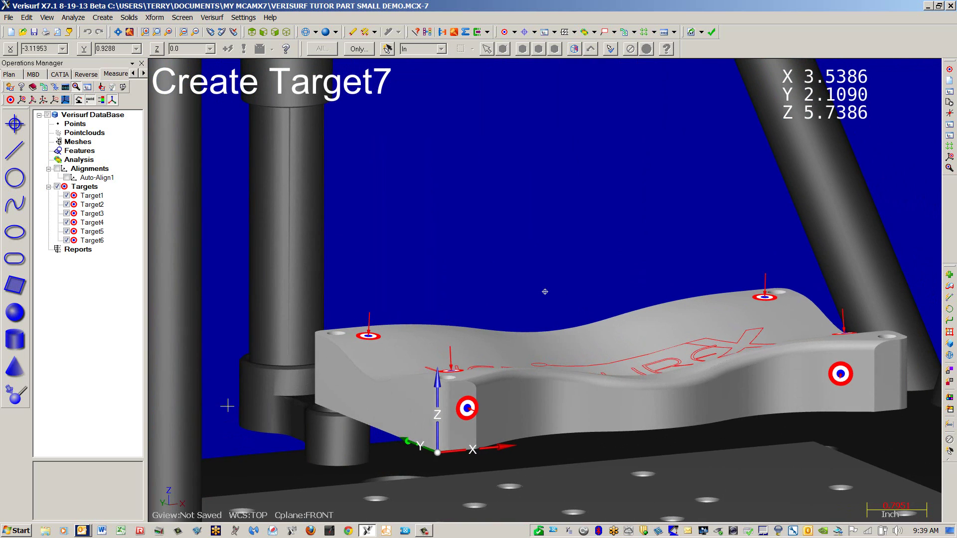
{"action": "left_click", "coordinate": [404, 407]}
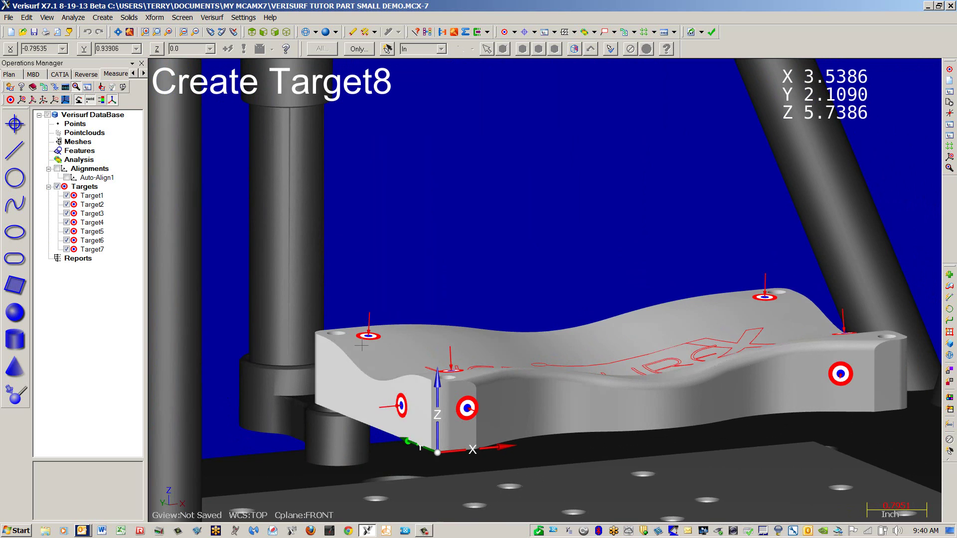
Run AutoAlign to probe Target1–Target7, giving Auto-Align2 with RMS 0.00014 and max error 0.00019.
{"action": "left_click", "coordinate": [22, 100]}
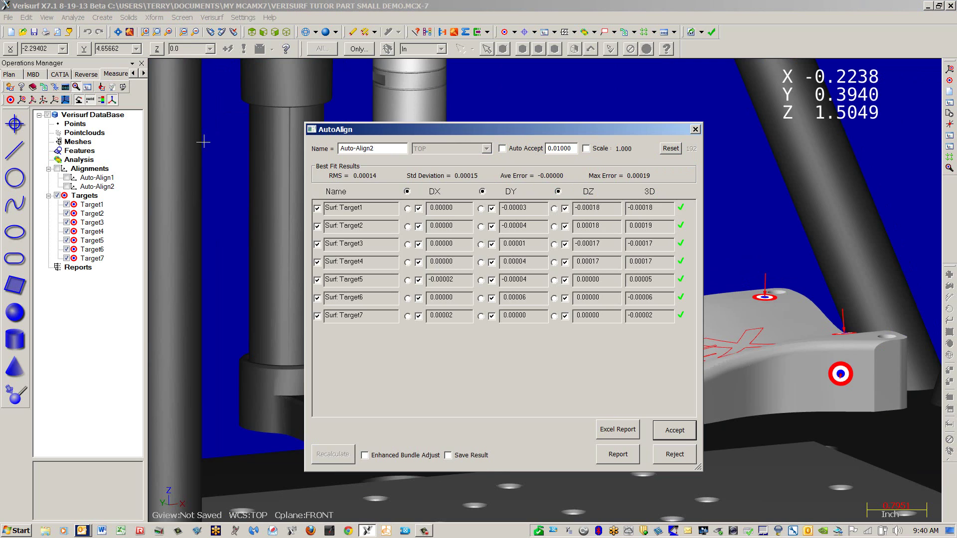
Accept Auto-Align2, hide the seven target markers, and zoom out around the part.
{"action": "left_click", "coordinate": [674, 430]}
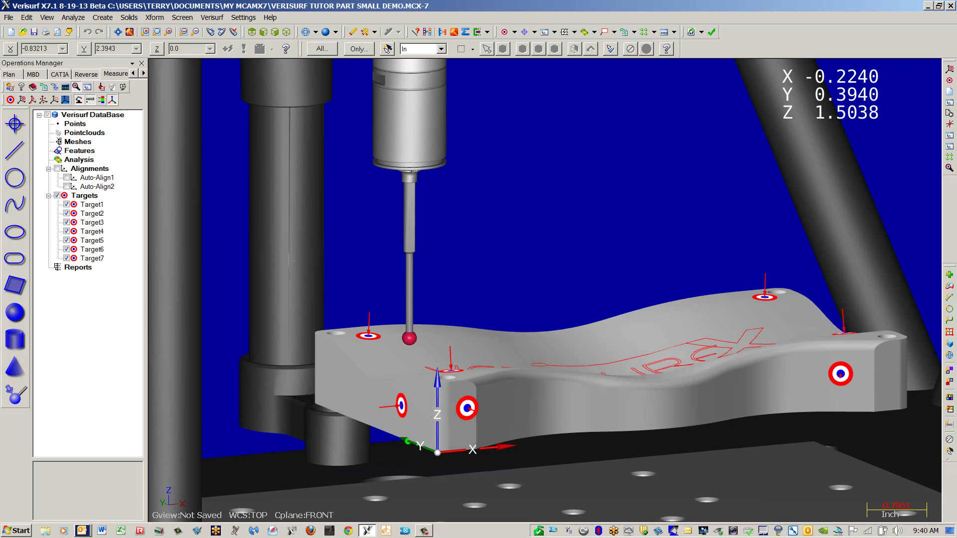
{"action": "left_click", "coordinate": [57, 196]}
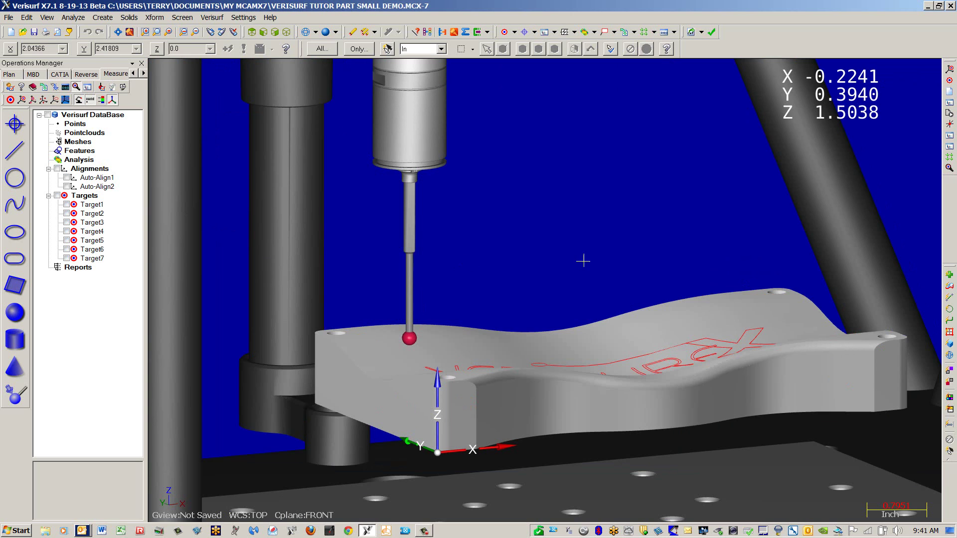
{"action": "middle_click_drag", "start_coordinate": [581, 261], "coordinate": [681, 280]}
{"action": "scroll", "coordinate": [681, 280], "scroll_direction": "down", "scroll_amount": 4}
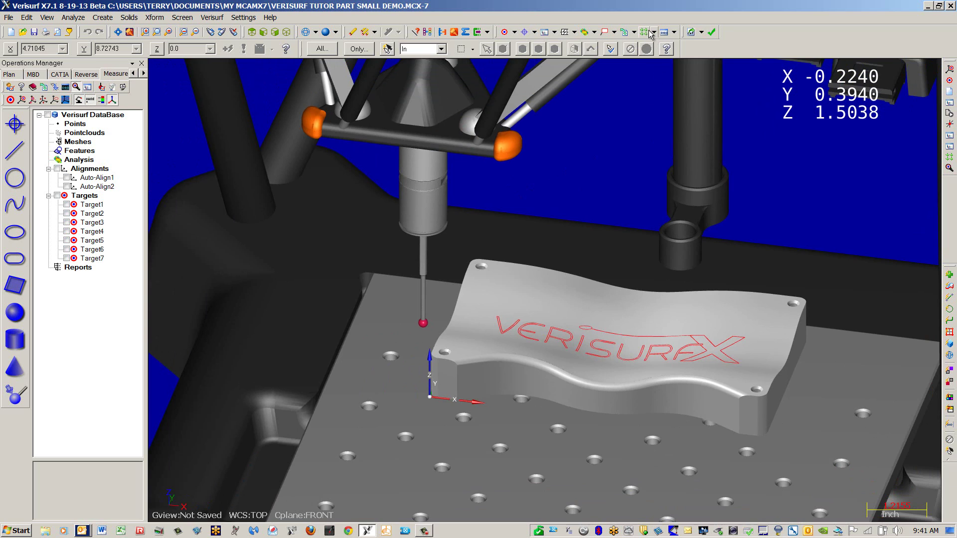
Lay a Surface Grid on the top surface with U Number 4, V Number 3, starting at the left corner.
{"action": "left_click", "coordinate": [645, 33]}
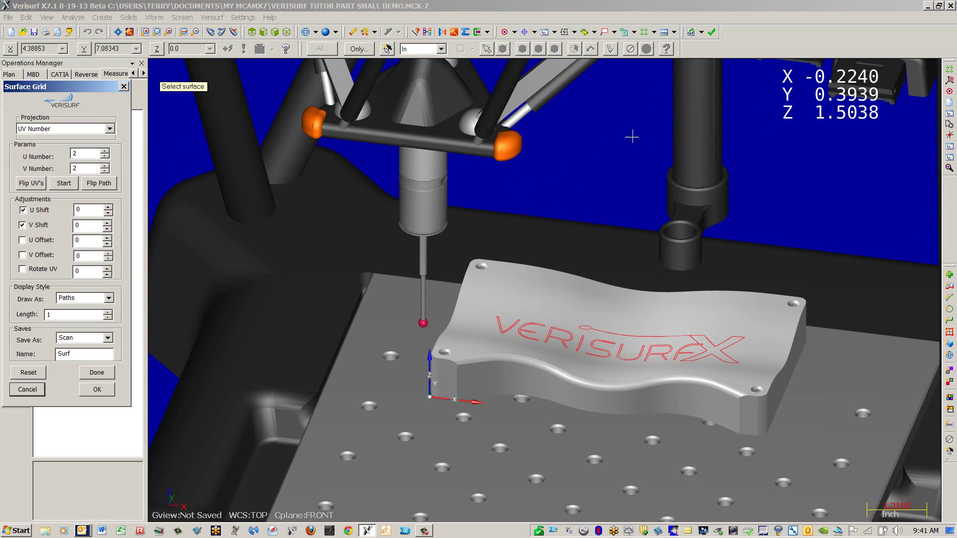
{"action": "left_click", "coordinate": [549, 280]}
{"action": "key", "text": "Left"}
{"action": "key", "text": "Left"}
{"action": "key", "text": "Left"}
{"action": "key", "text": "Left"}
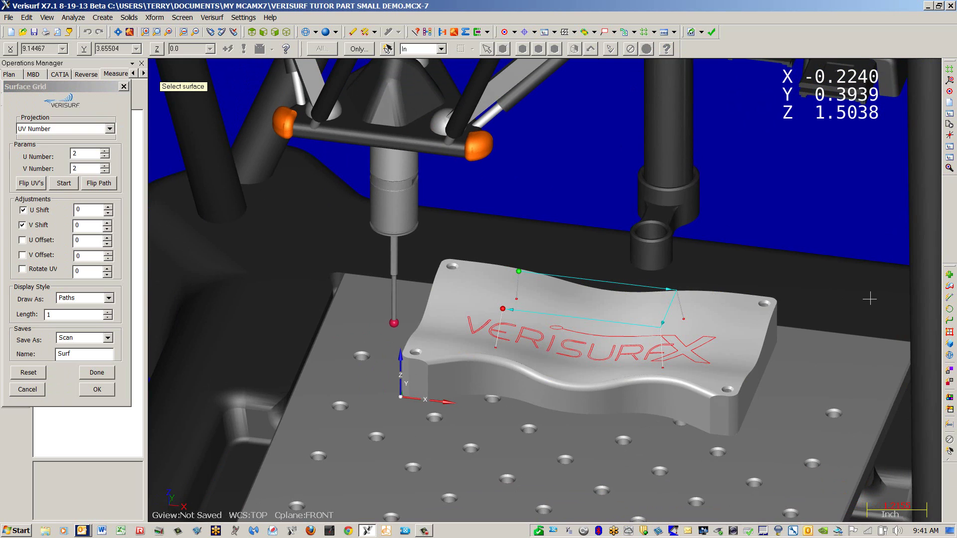
{"action": "scroll", "coordinate": [738, 264], "scroll_direction": "up", "scroll_amount": 1}
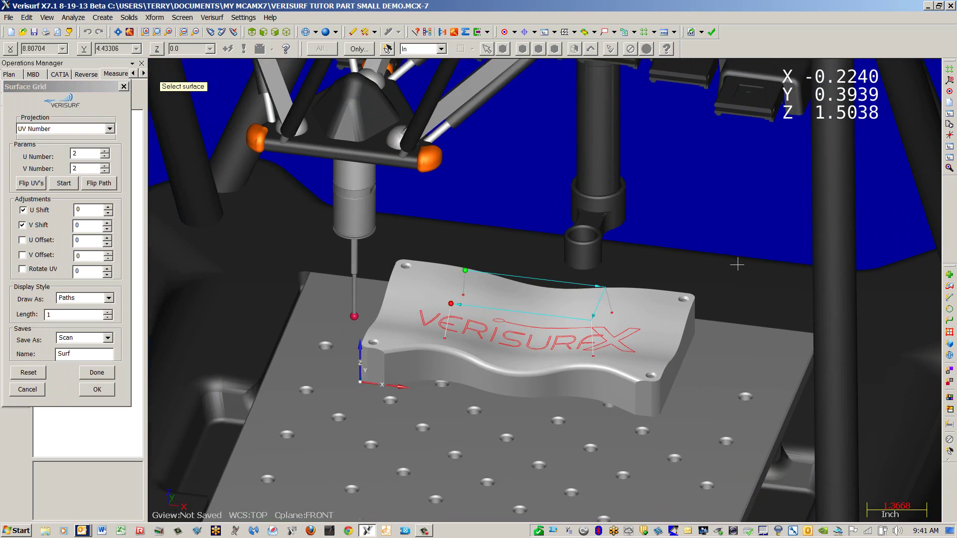
{"action": "left_click", "coordinate": [74, 153]}
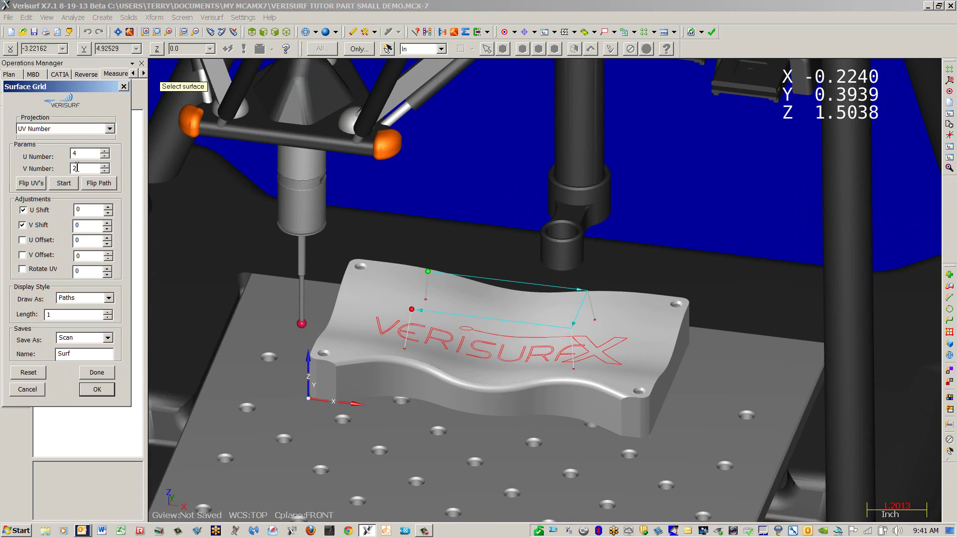
{"action": "left_click", "coordinate": [75, 168]}
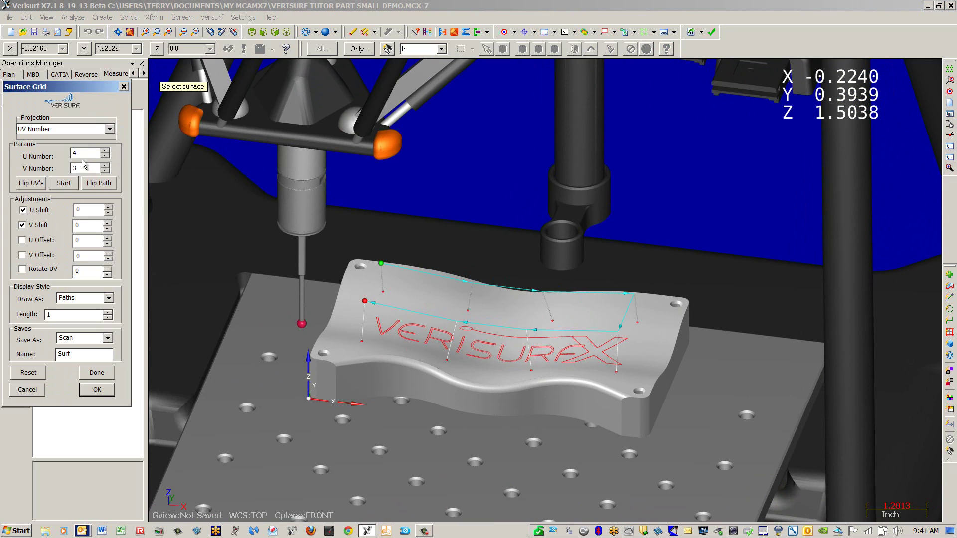
{"action": "left_click", "coordinate": [78, 183]}
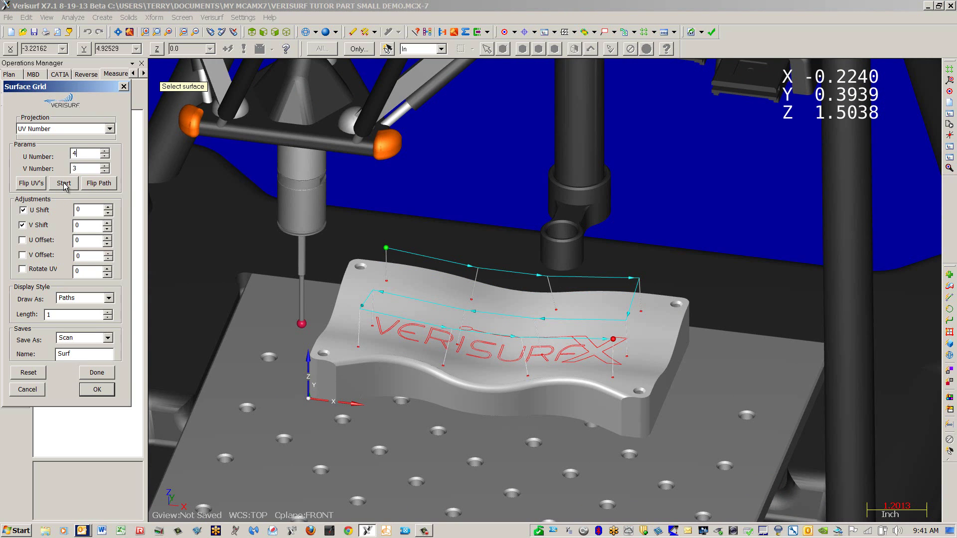
{"action": "left_click", "coordinate": [64, 184]}
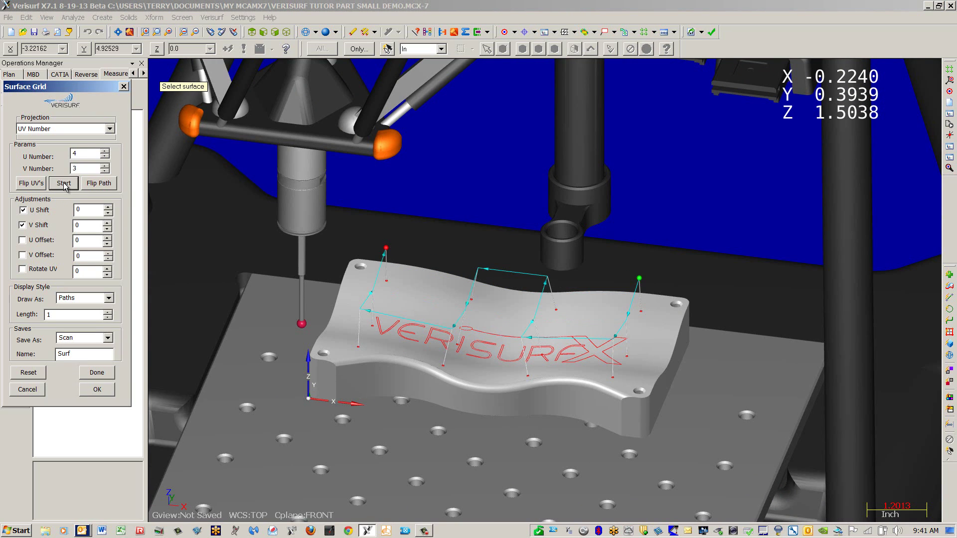
{"action": "left_click", "coordinate": [64, 183]}
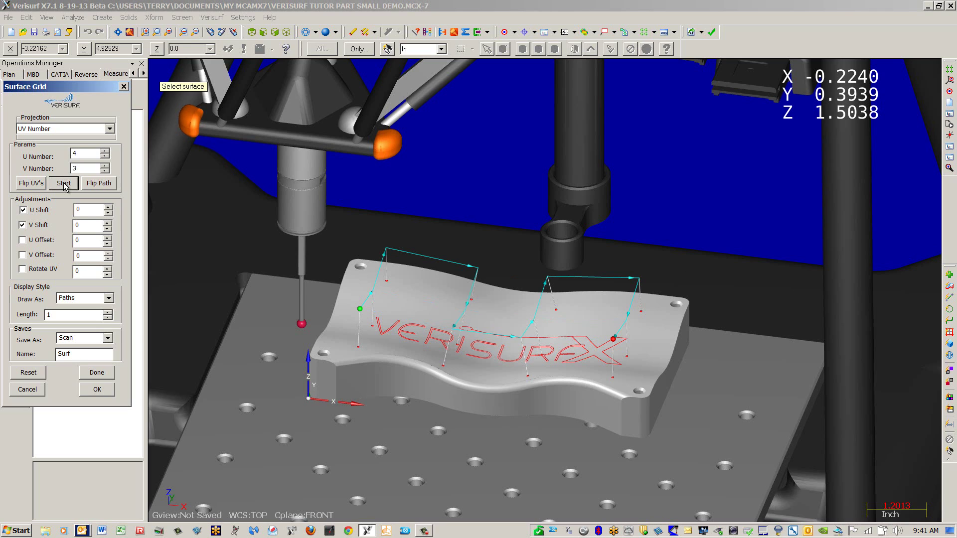
Accept the surface grid, hide the analysis, and create Plan1 from Surf1.
{"action": "left_click", "coordinate": [98, 389]}
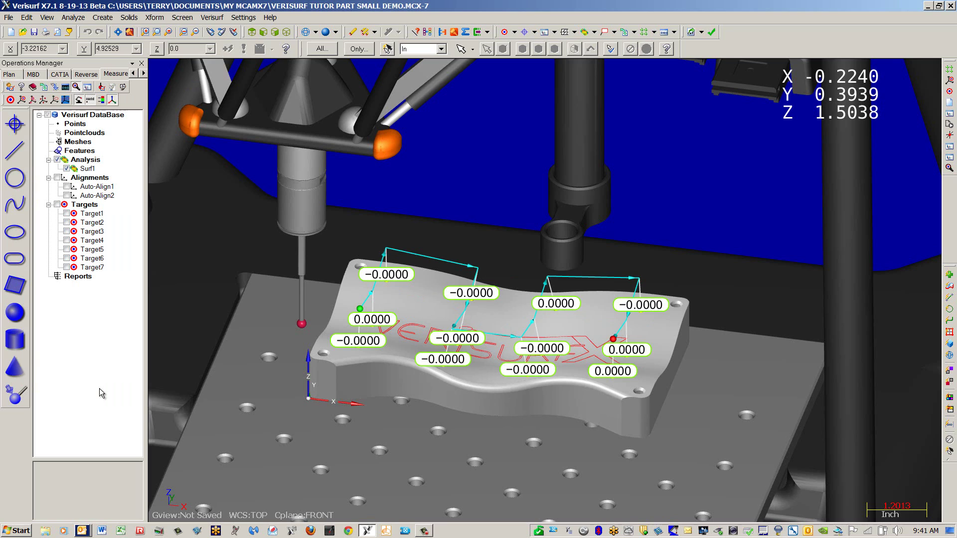
{"action": "left_click", "coordinate": [67, 169]}
{"action": "right_click", "coordinate": [92, 171]}
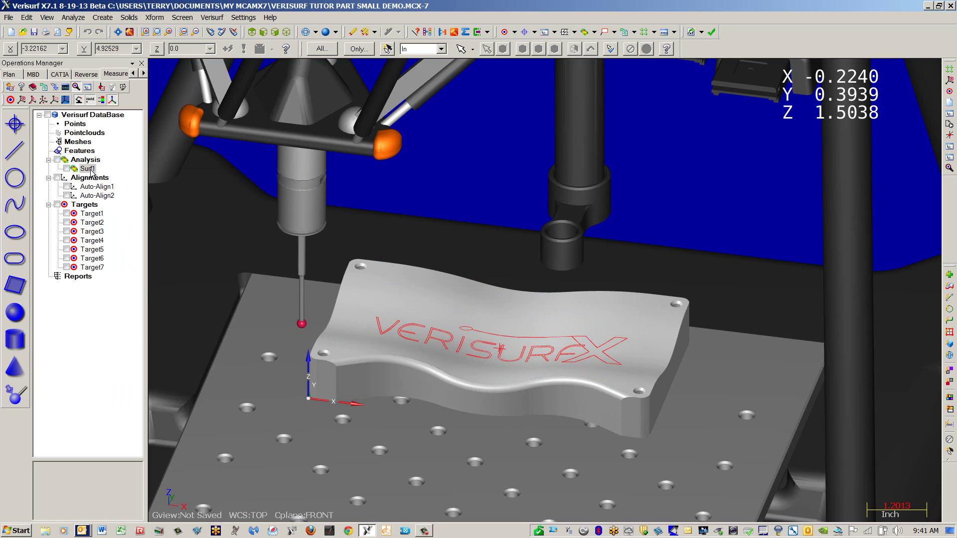
{"action": "mouse_move", "coordinate": [119, 201]}
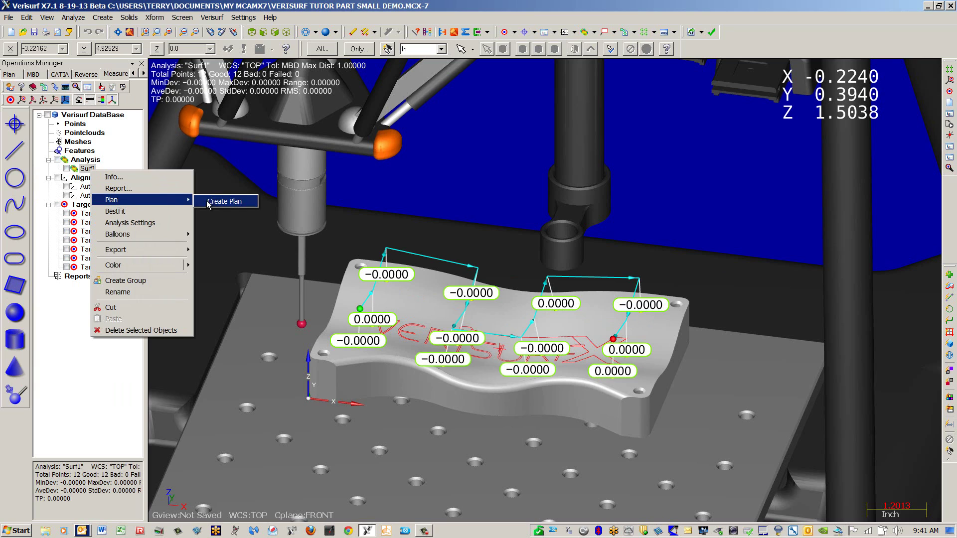
{"action": "left_click", "coordinate": [228, 202]}
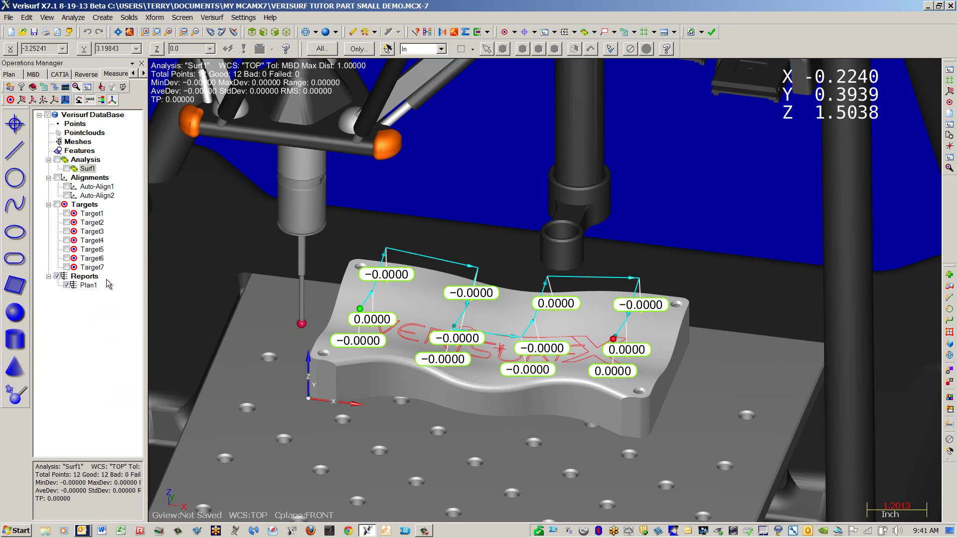
Open Plan1's report settings and confirm Surf1's measure settings with Profile and Summary entries.
{"action": "double_click", "coordinate": [89, 285]}
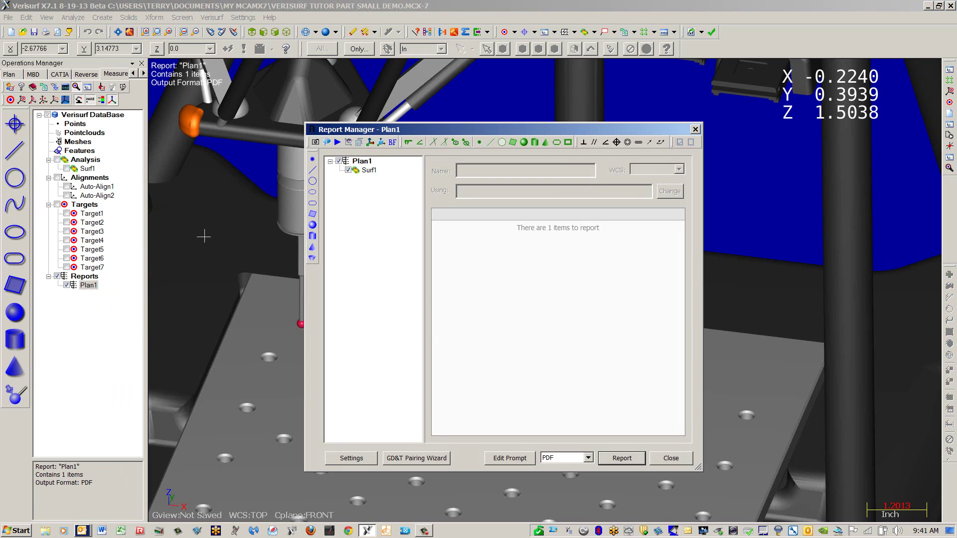
{"action": "left_click", "coordinate": [369, 171]}
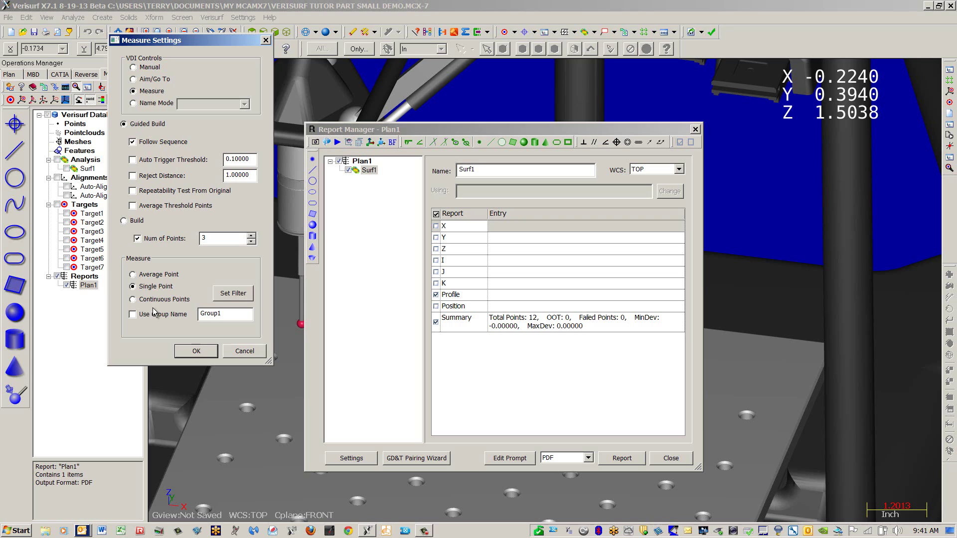
{"action": "left_click", "coordinate": [197, 352]}
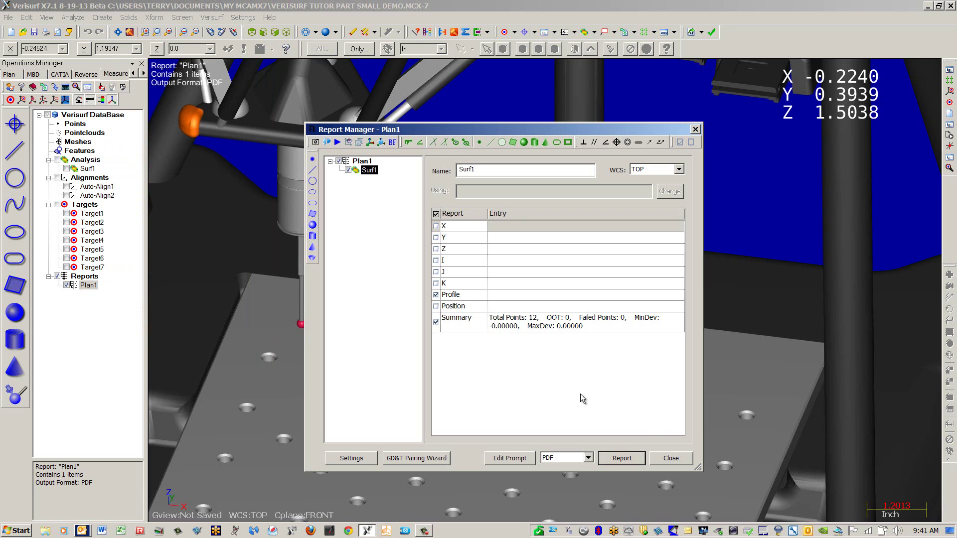
Clear previous results and run Plan1 in Auto Inspect to re-measure the 12 Surf1 points.
{"action": "left_click", "coordinate": [671, 459]}
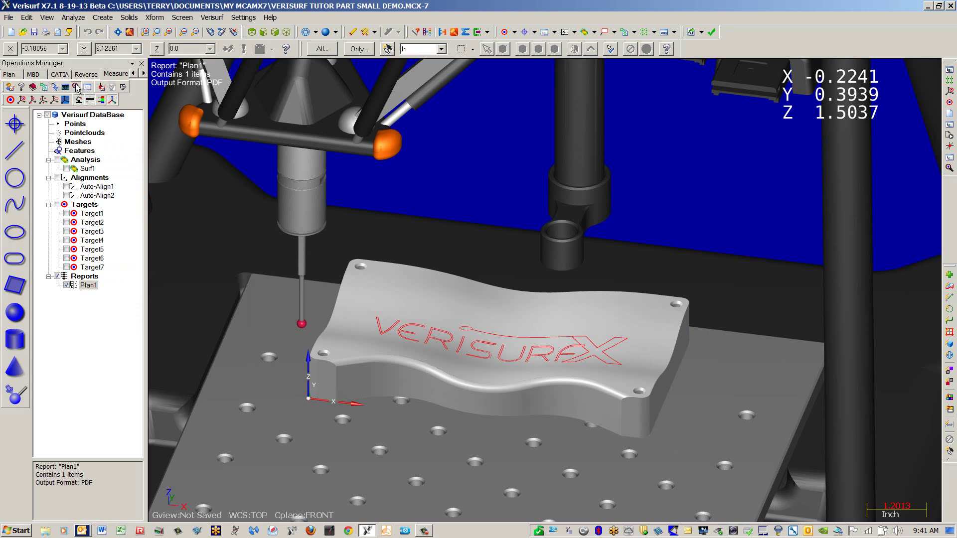
{"action": "left_click", "coordinate": [76, 87]}
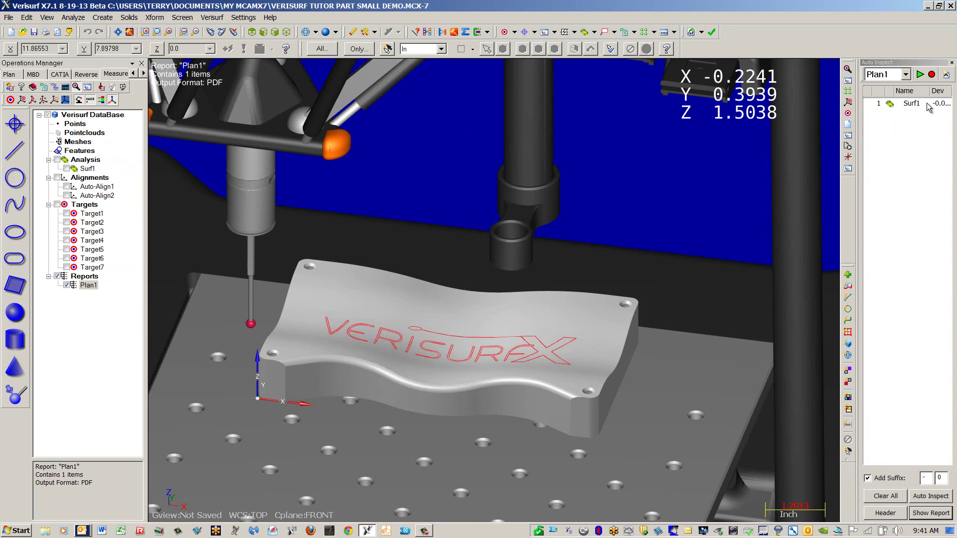
{"action": "left_click", "coordinate": [892, 497]}
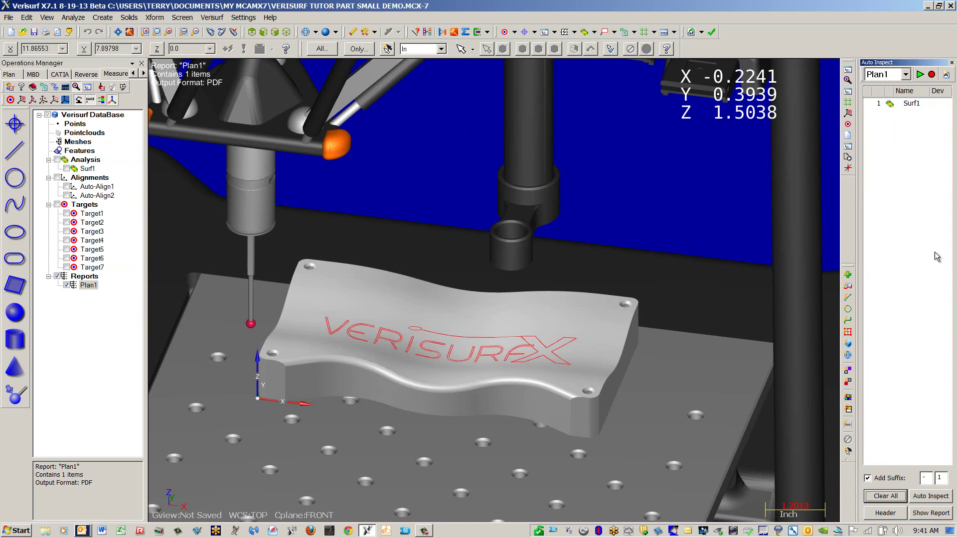
{"action": "left_click", "coordinate": [920, 75]}
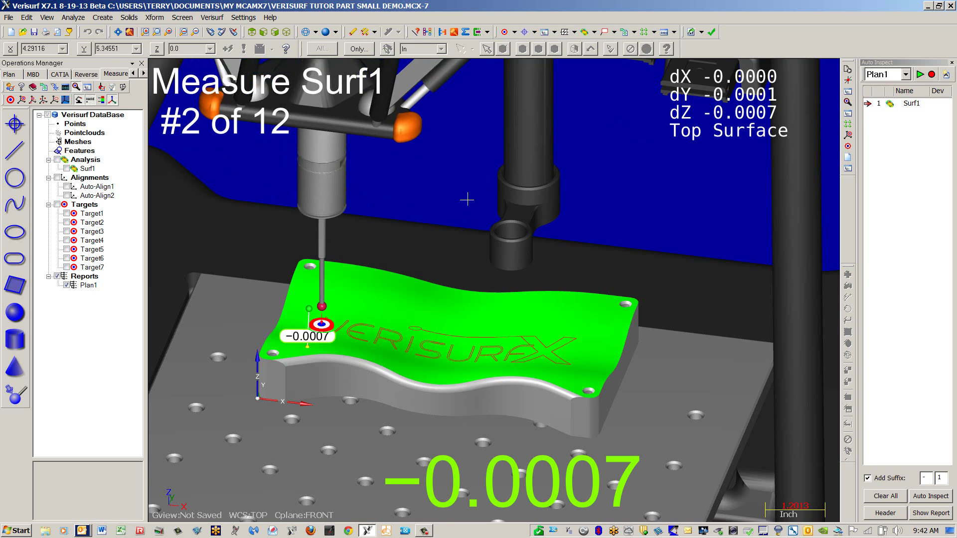
{"action": "scroll", "coordinate": [464, 197], "scroll_direction": "down", "scroll_amount": 2}
{"action": "middle_click_drag", "start_coordinate": [457, 194], "coordinate": [414, 199]}
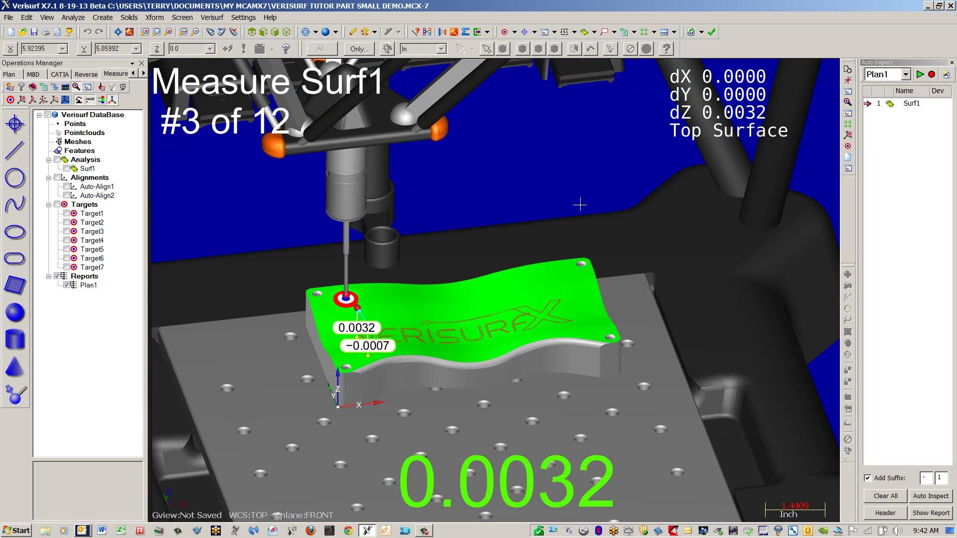
{"action": "middle_click_drag", "start_coordinate": [665, 293], "coordinate": [641, 282]}
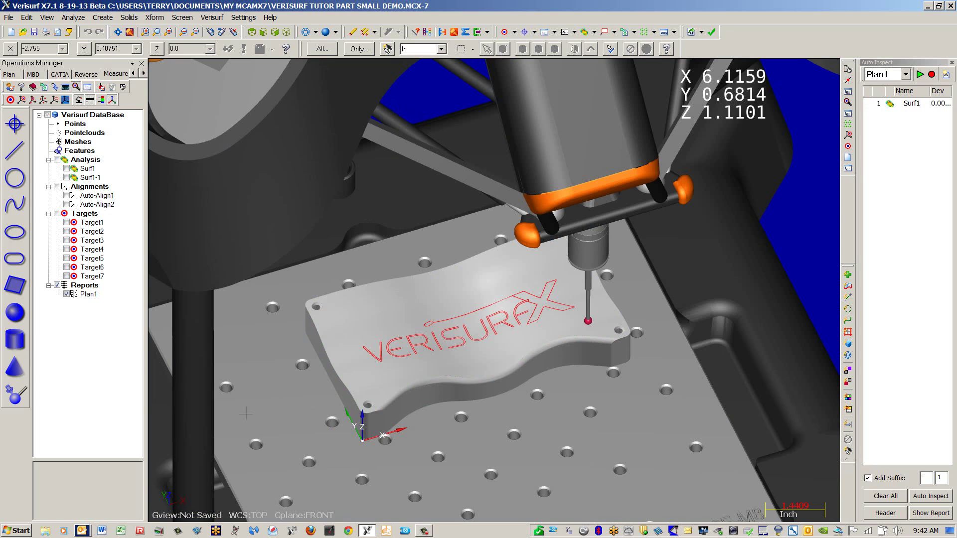
Create a new plan, Plan2, from the Surf1-1 analysis.
{"action": "middle_click_drag", "start_coordinate": [245, 414], "coordinate": [317, 393]}
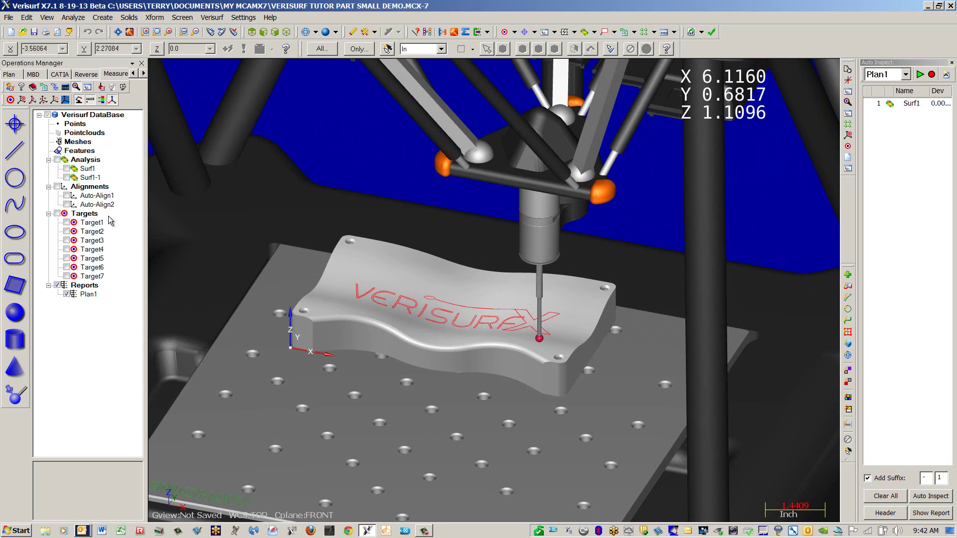
{"action": "right_click", "coordinate": [95, 181]}
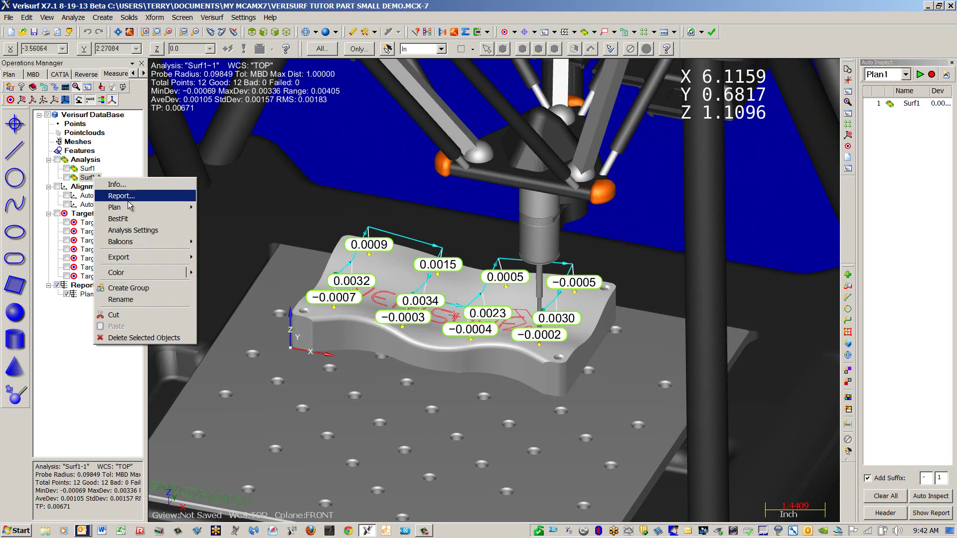
{"action": "mouse_move", "coordinate": [130, 207]}
{"action": "left_click", "coordinate": [252, 225]}
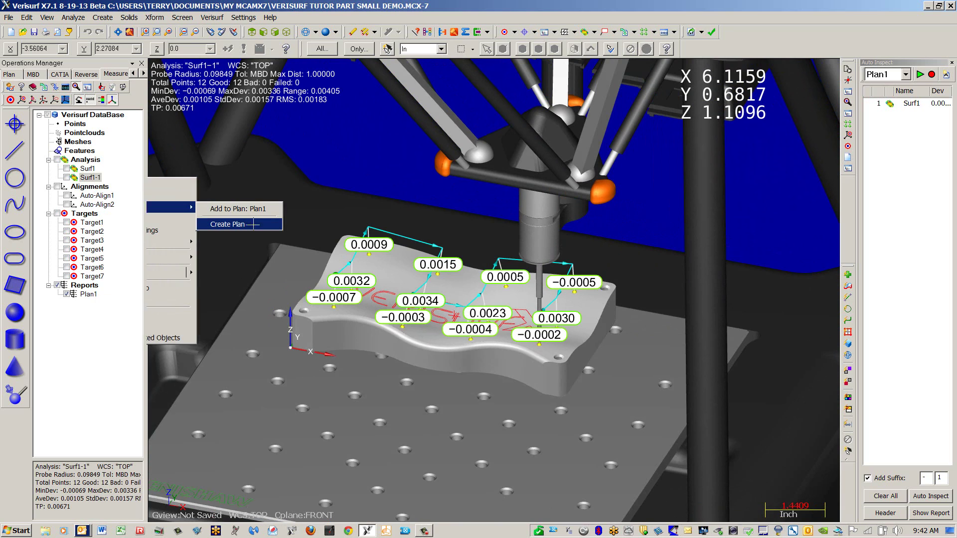
Set Plan2's Surf1-1 to Single Point measurement, then clear its previous results.
{"action": "double_click", "coordinate": [89, 303]}
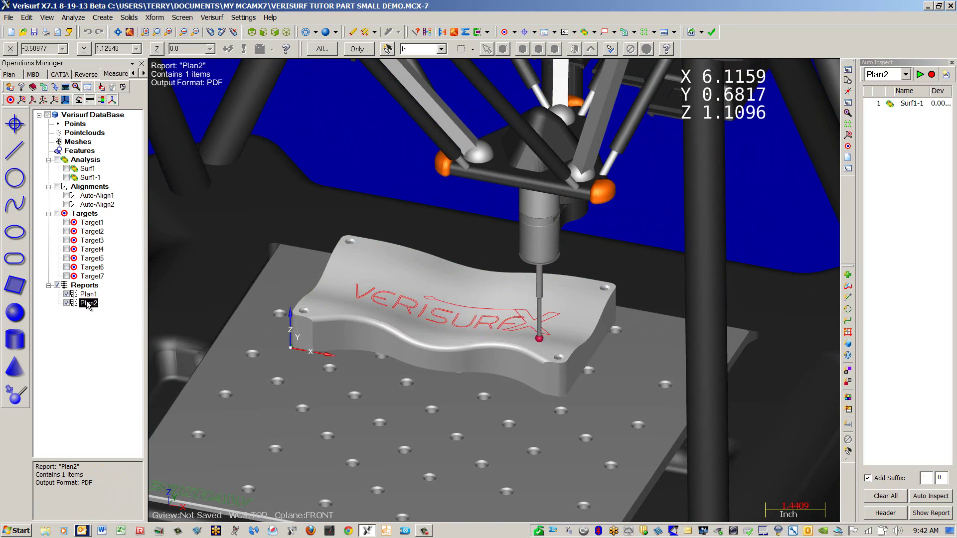
{"action": "double_click", "coordinate": [370, 171]}
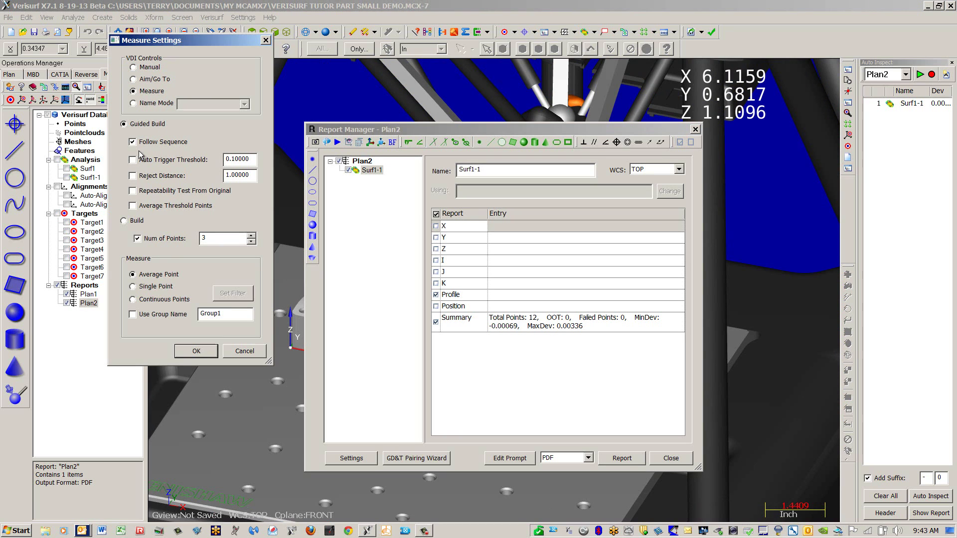
{"action": "left_click", "coordinate": [133, 287]}
{"action": "left_click", "coordinate": [196, 351]}
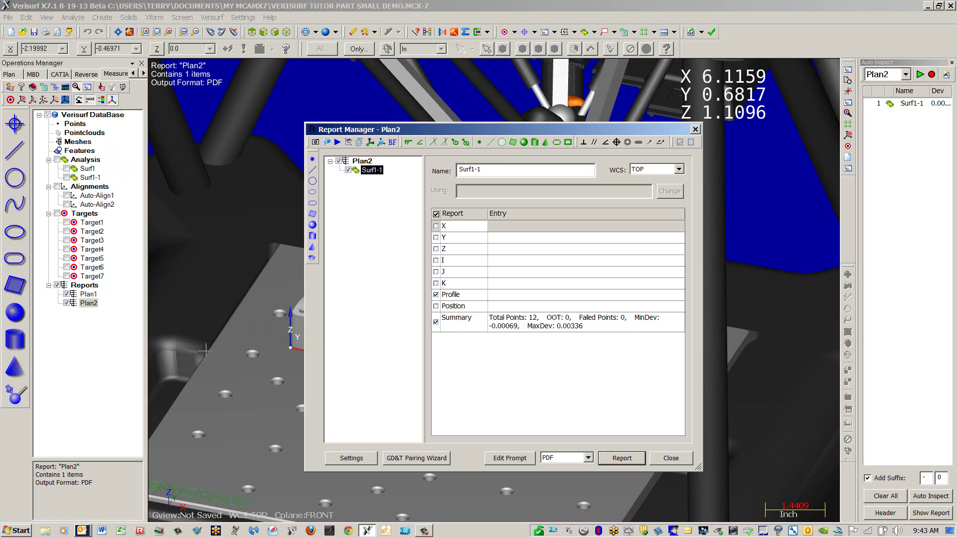
{"action": "left_click", "coordinate": [671, 459]}
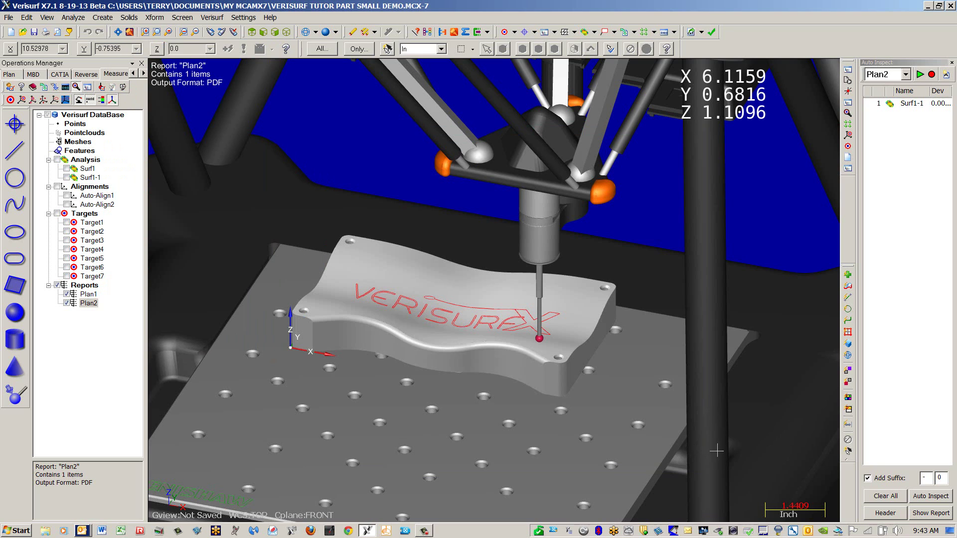
{"action": "left_click", "coordinate": [887, 497]}
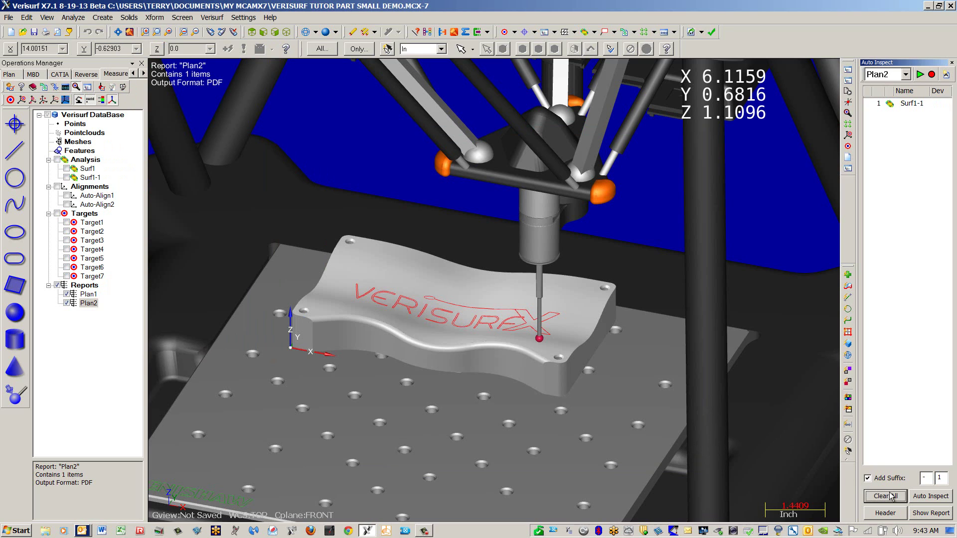
Run Plan2 to probe all 12 points, producing the Surf1-1-1 analysis.
{"action": "left_click", "coordinate": [920, 75]}
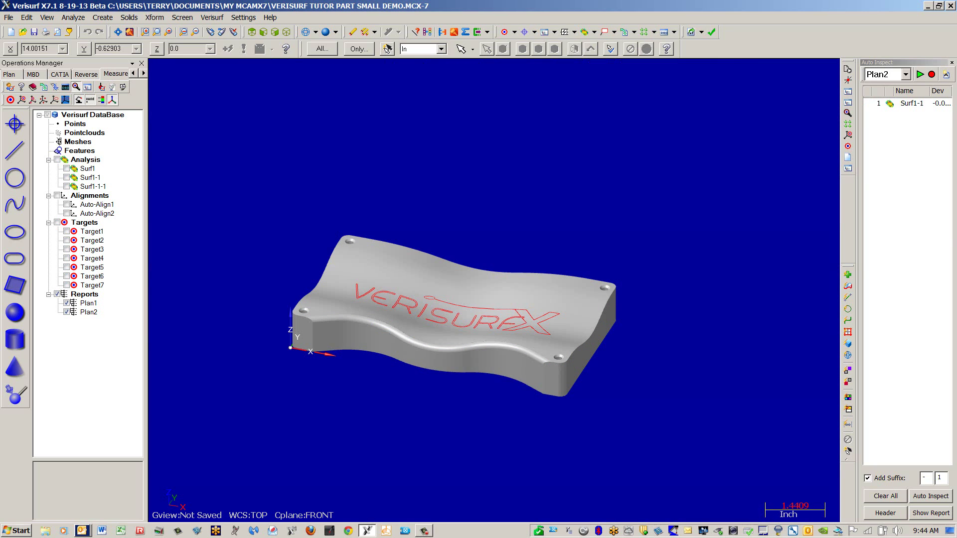
Show the Plan2 report PDF in Acrobat and review its header, 12 Profile points and summary.
{"action": "left_click", "coordinate": [937, 513]}
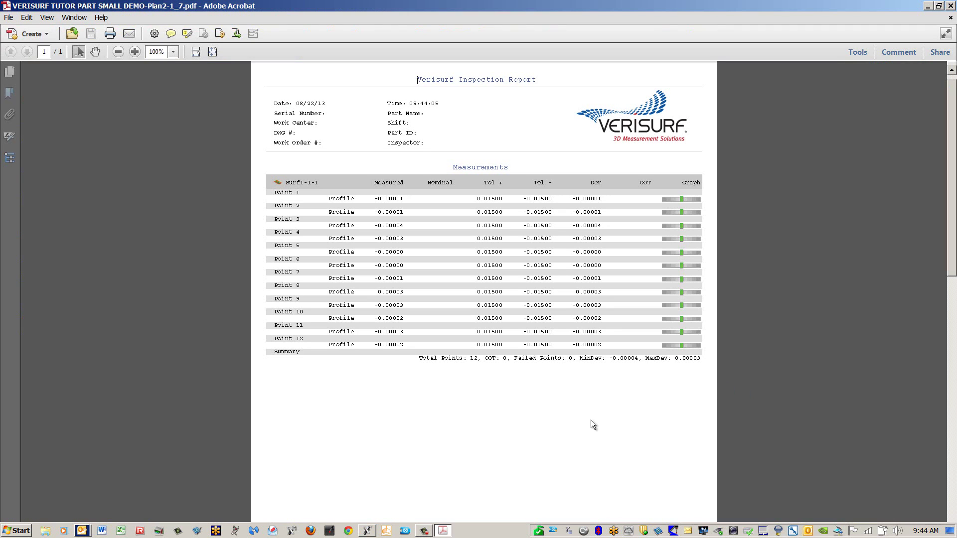
{"action": "scroll", "coordinate": [591, 421], "scroll_direction": "up", "scroll_amount": 4, "text": "ctrl"}
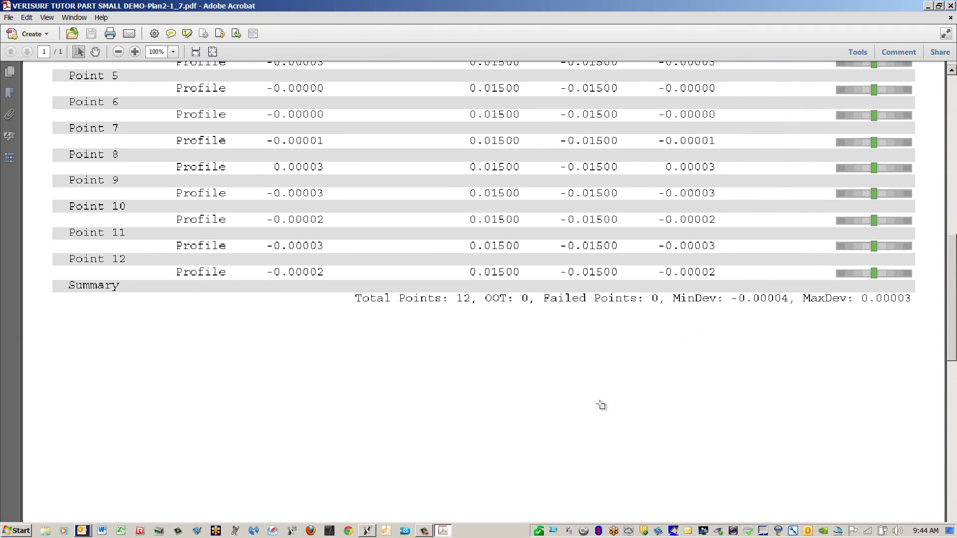
{"action": "left_click_drag", "start_coordinate": [954, 281], "coordinate": [955, 185]}
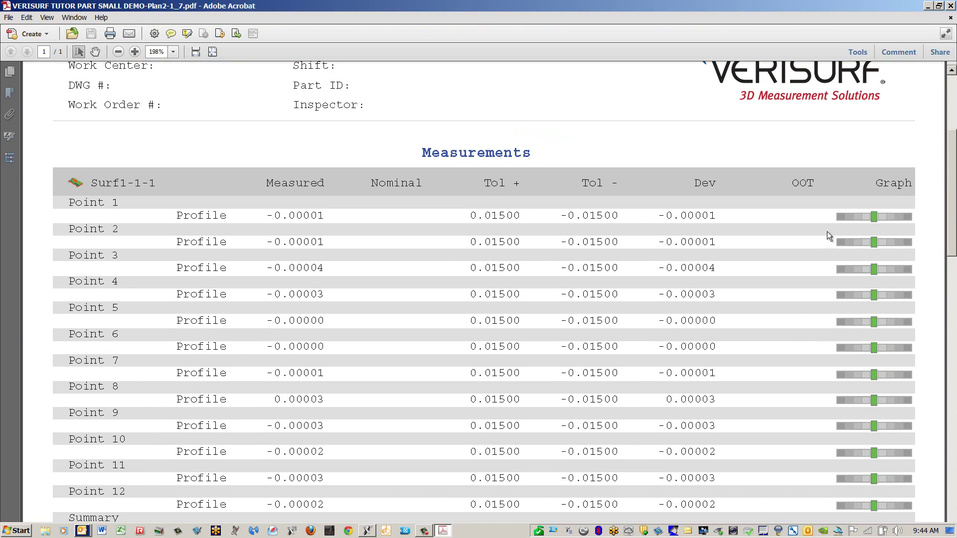
{"action": "scroll", "coordinate": [827, 232], "scroll_direction": "down", "scroll_amount": 1, "text": "ctrl"}
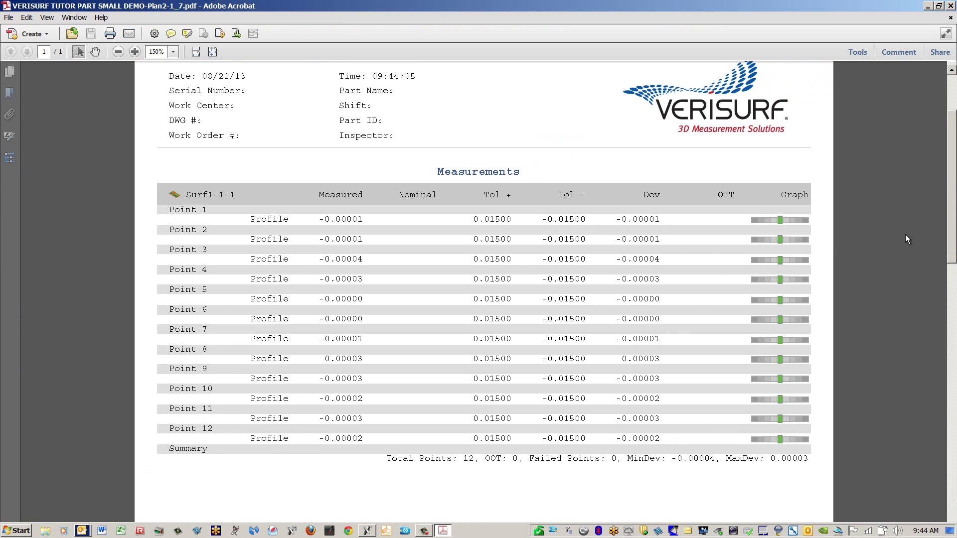
{"action": "left_click_drag", "start_coordinate": [952, 211], "coordinate": [952, 191]}
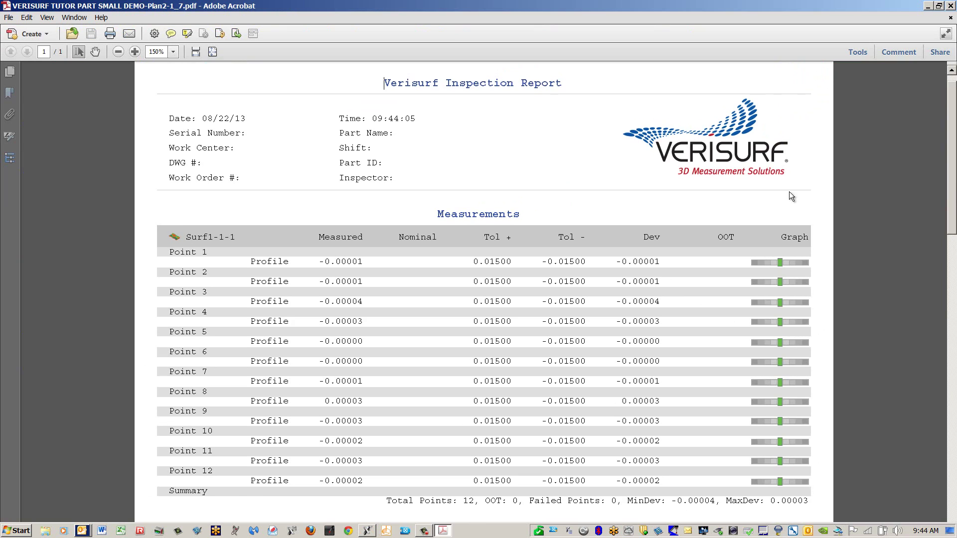